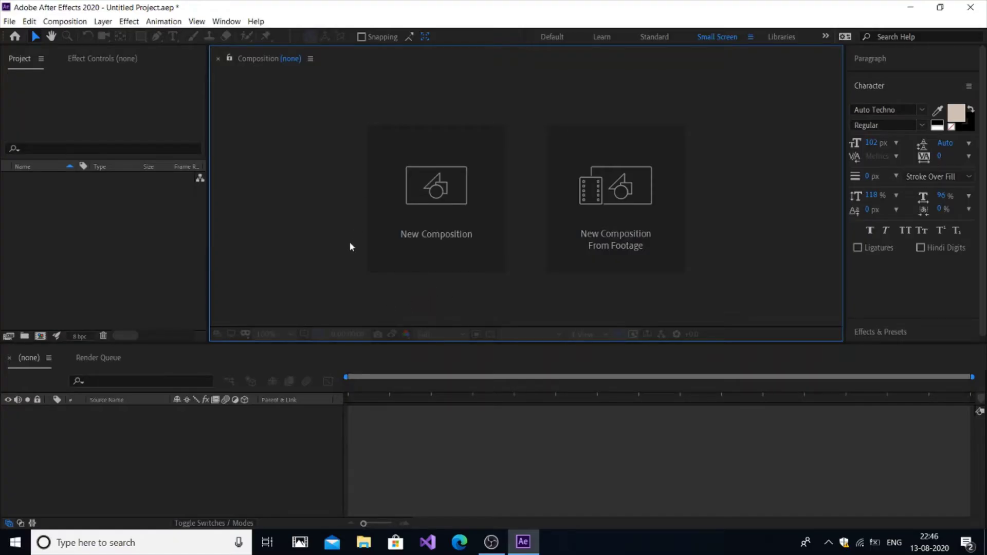
- Create Comp 1 from the HDV/HDTV 720 25 preset (1280×720, 25 fps)
left_click(10, 21)
mouse_move(21, 35)
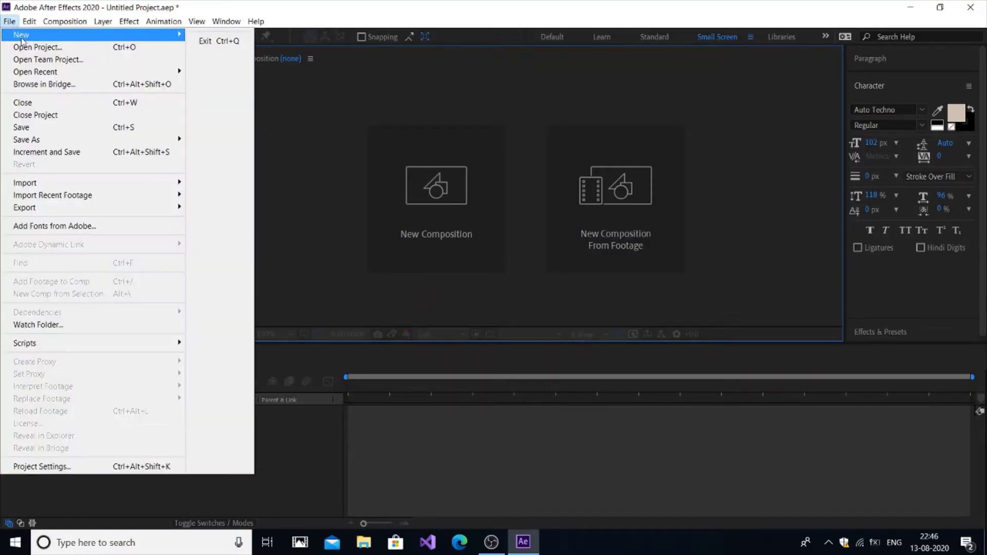
left_click(293, 162)
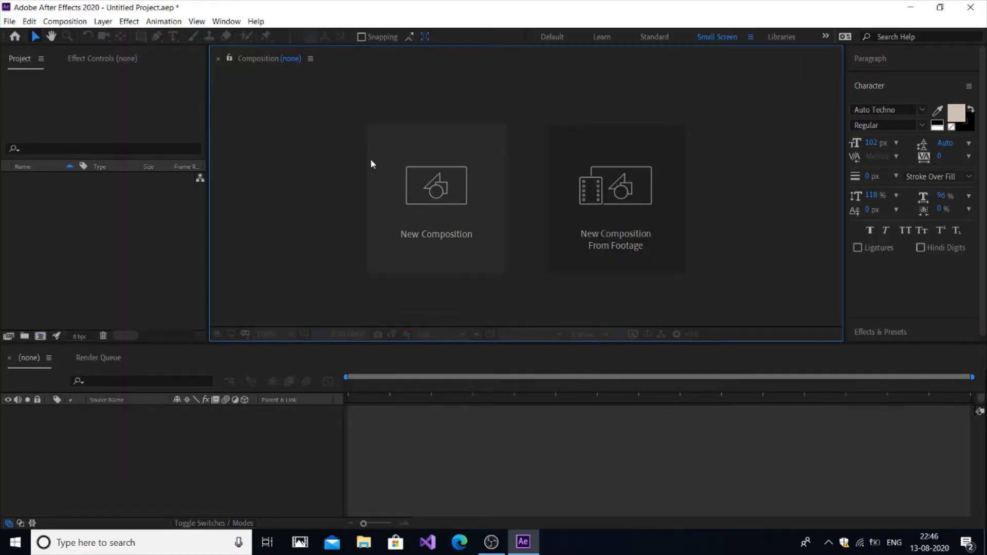
left_click(421, 216)
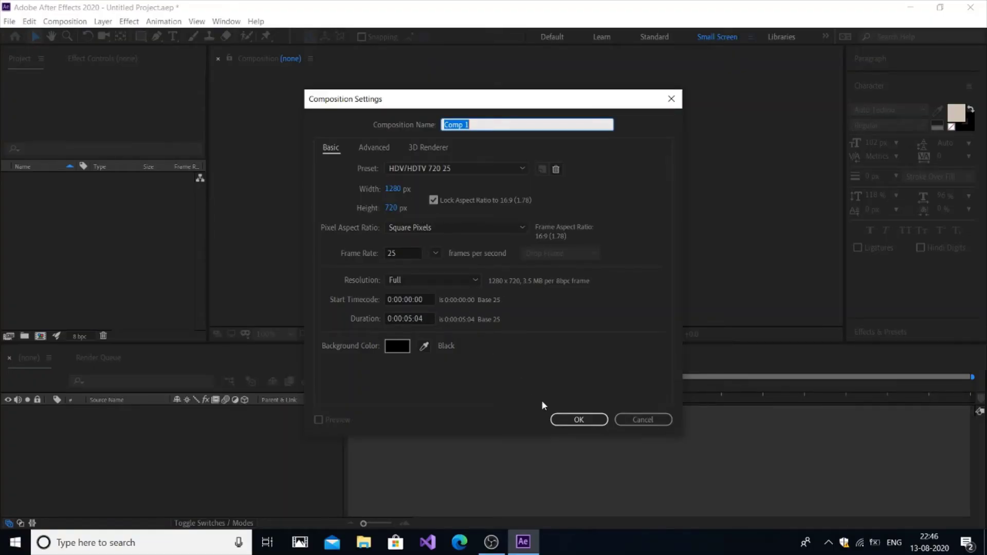
left_click(569, 420)
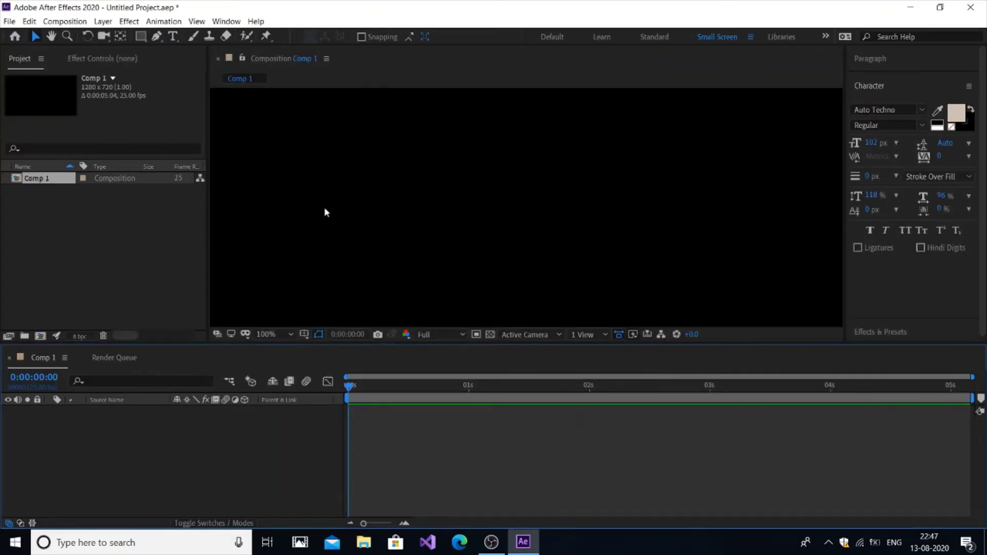
- Add a new text layer to Comp 1 and begin entering the text
right_click(172, 421)
mouse_move(244, 302)
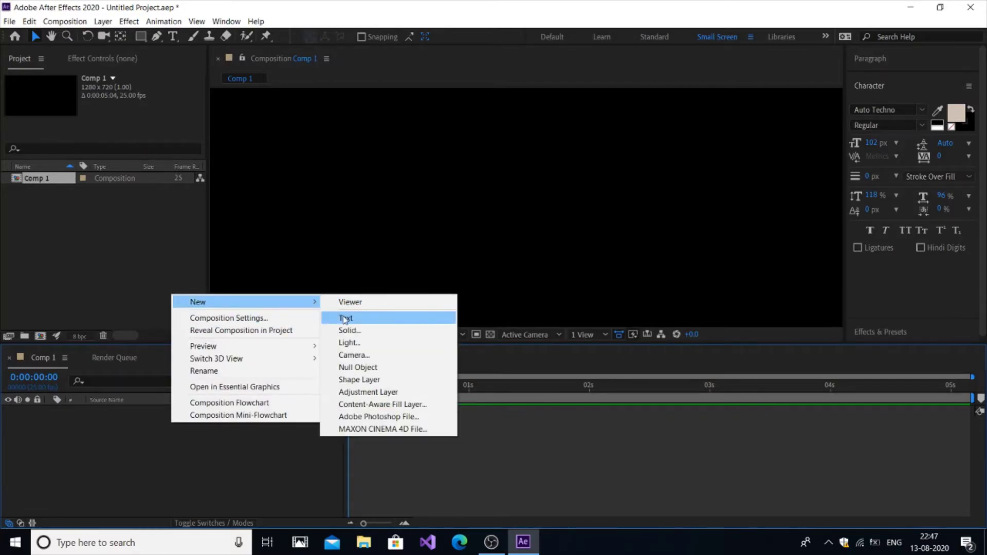
left_click(345, 318)
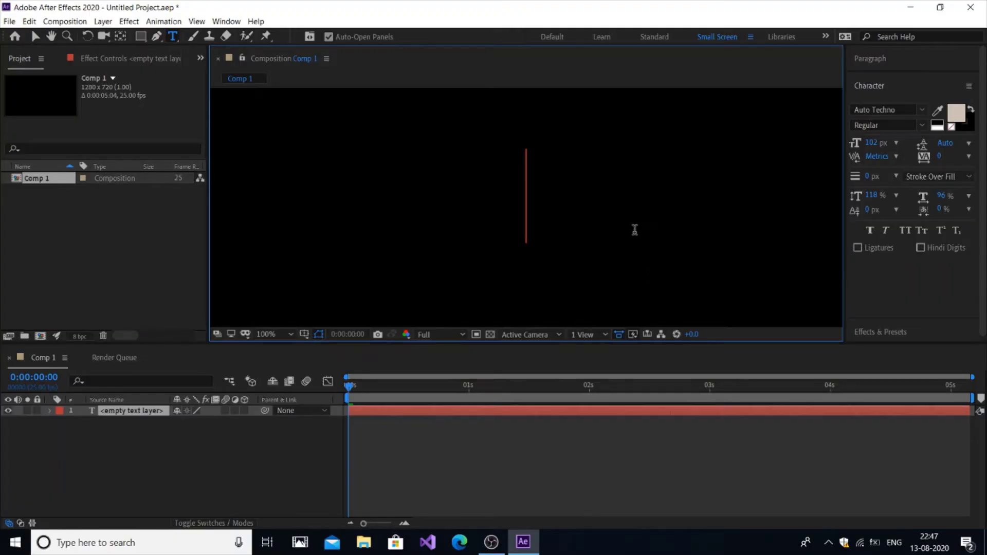
type("Z")
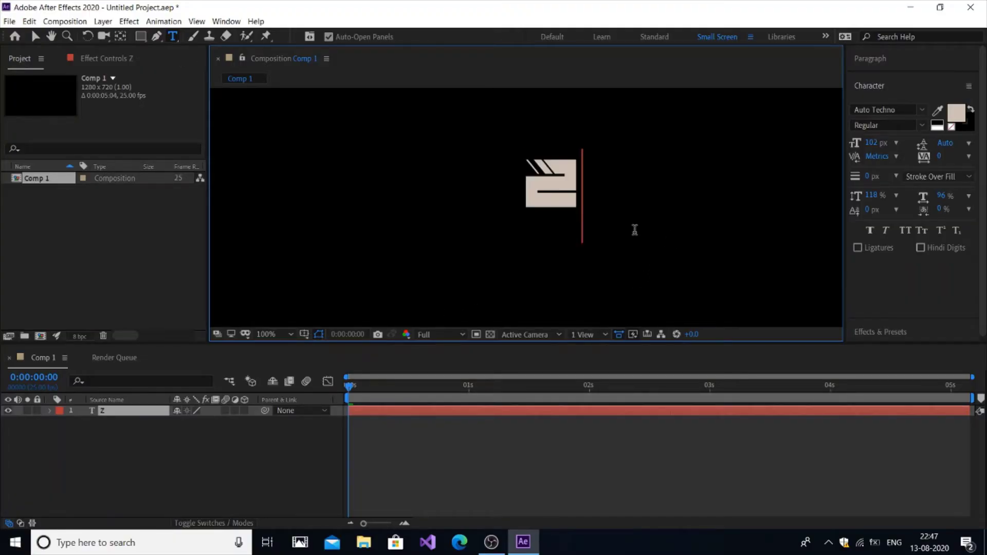
type("oo")
key("BackSpace")
key("BackSpace")
key("BackSpace")
type("Z")
key("BackSpace")
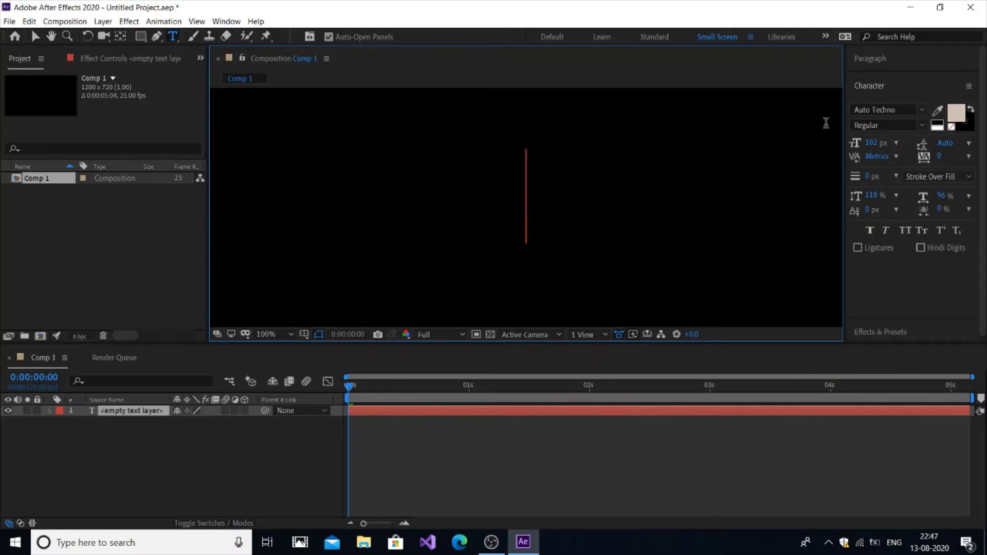
- Set the text font to Broadway and retype it as 'zoom EFFECT'
left_click(921, 112)
type("Broadway")
key("Return")
type("zoo")
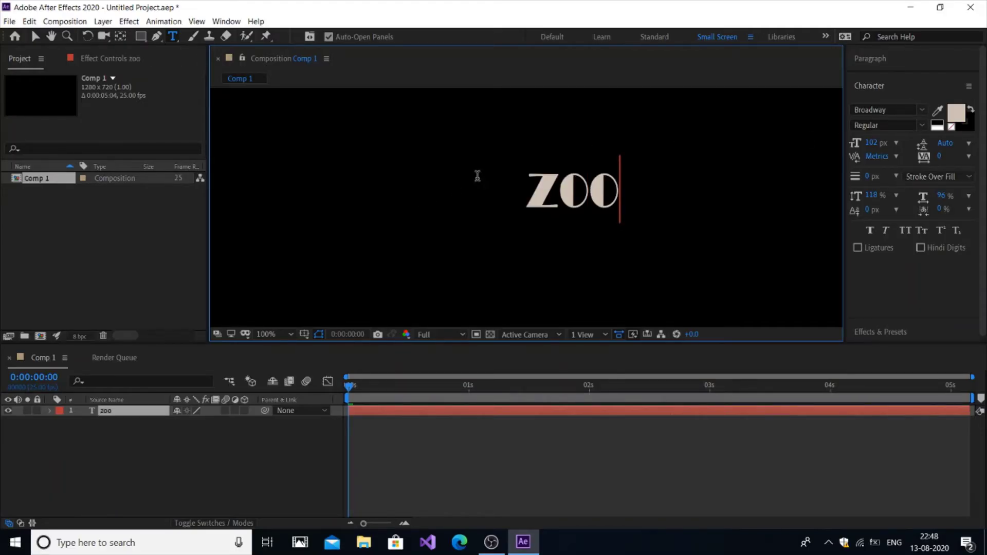
type("m ef")
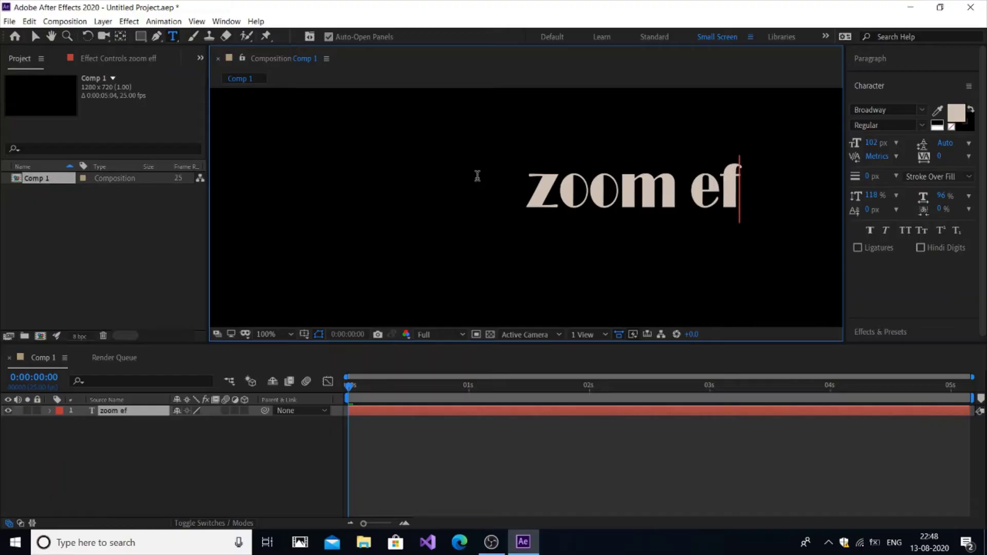
type("fe")
key("BackSpace")
key("BackSpace")
key("BackSpace")
key("BackSpace")
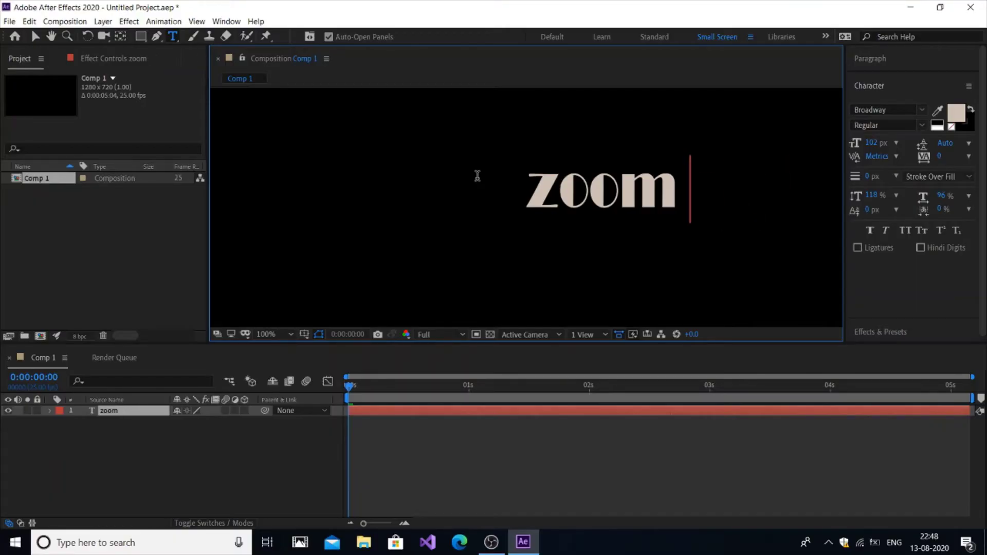
type("EFFECT")
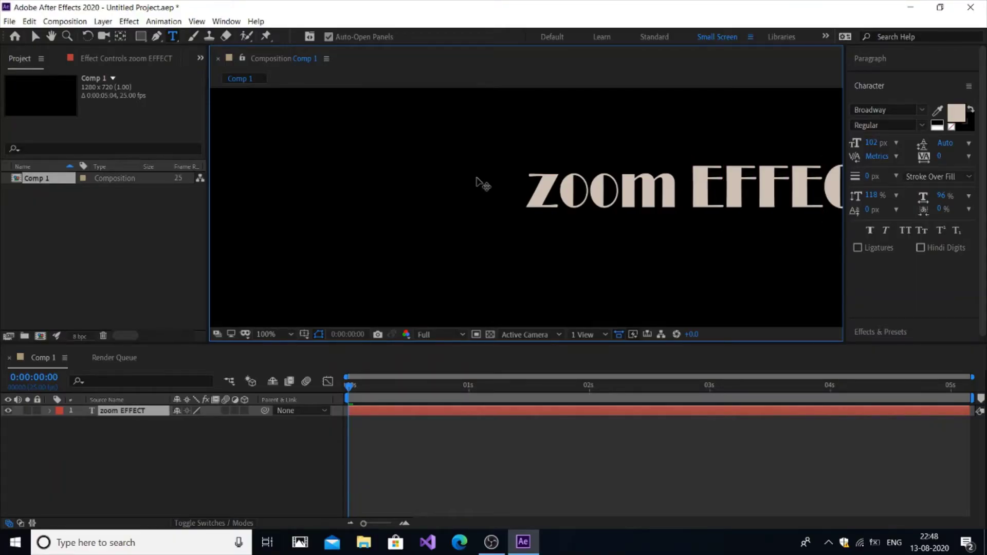
- Reposition the zoom EFFECT text layer to Position 271, 365 in its Transform properties
left_click(49, 411)
left_click(60, 434)
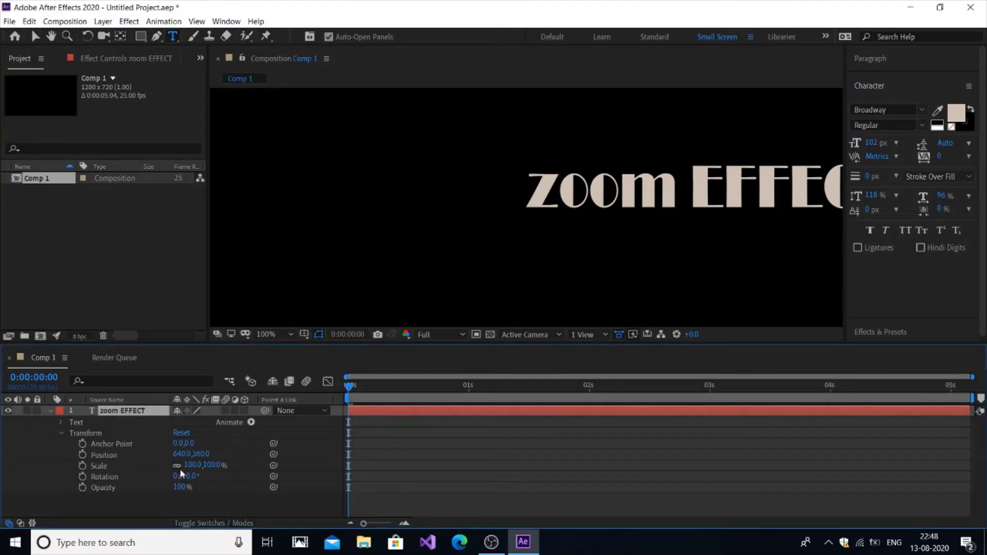
left_click_drag(185, 460, 47, 461)
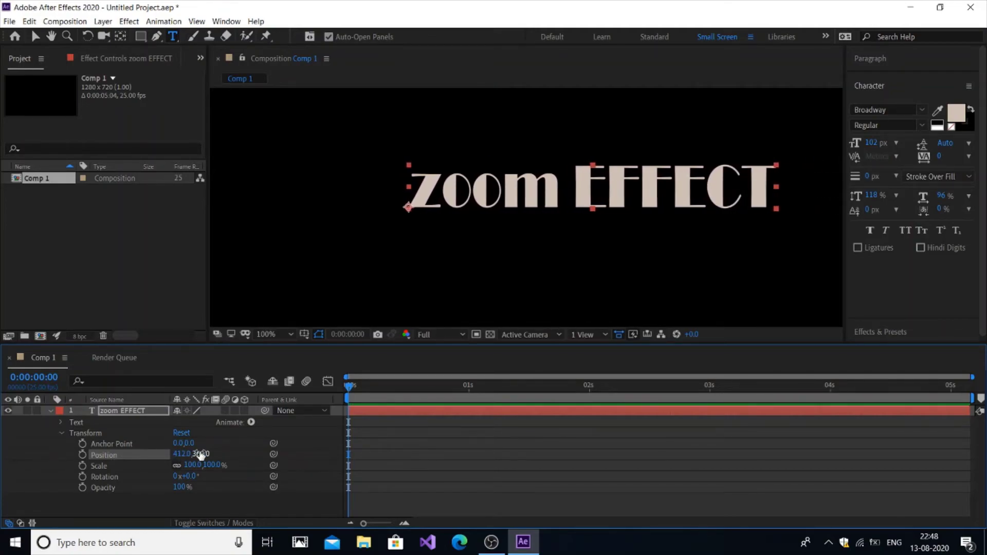
mouse_move(206, 456)
left_mouse_down()
mouse_move(198, 448)
mouse_move(107, 468)
left_mouse_up()
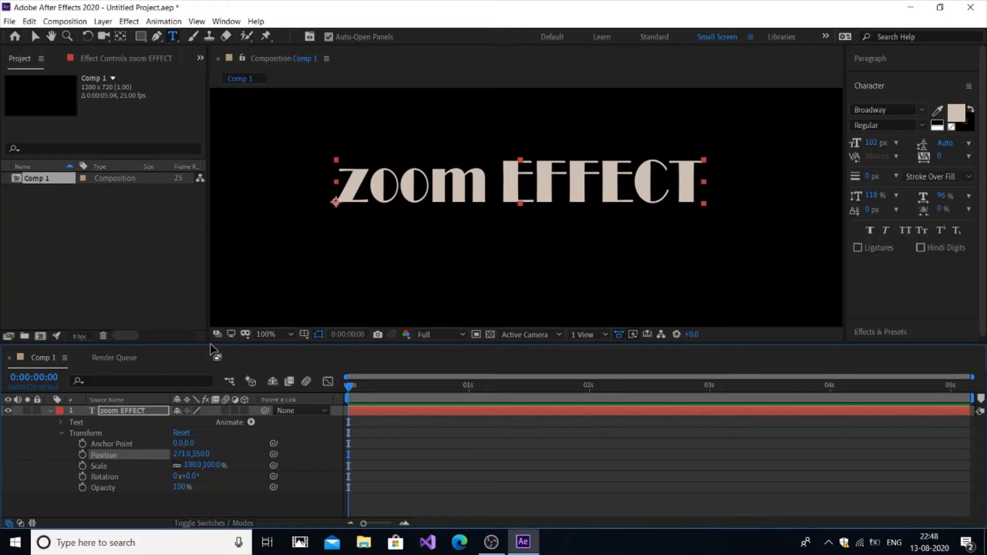
left_click_drag(218, 347, 219, 368)
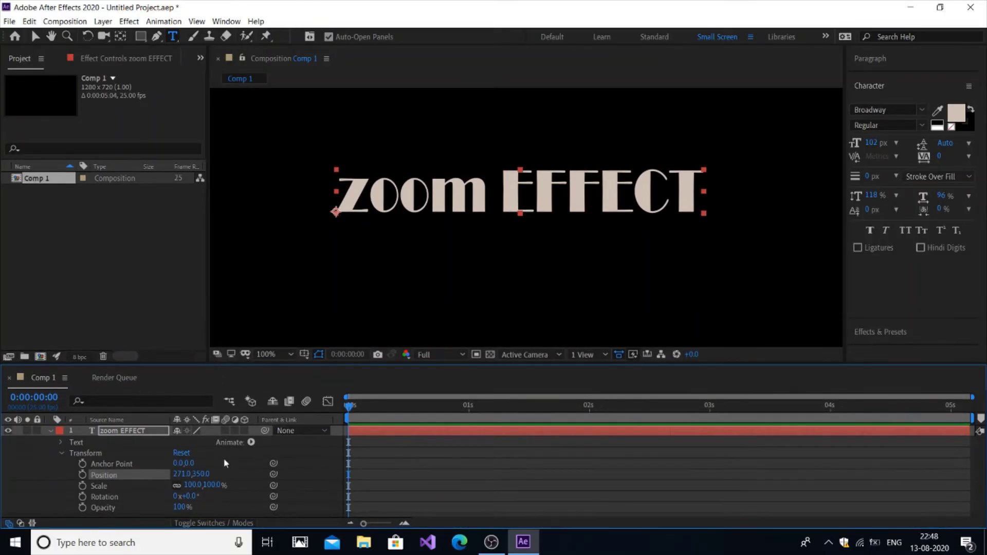
left_click_drag(202, 473, 211, 475)
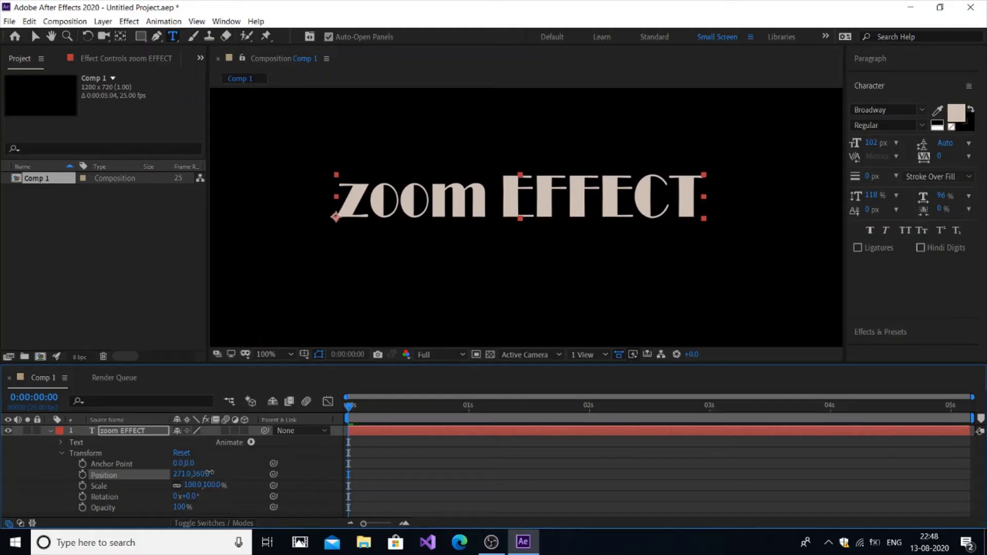
left_click(184, 474)
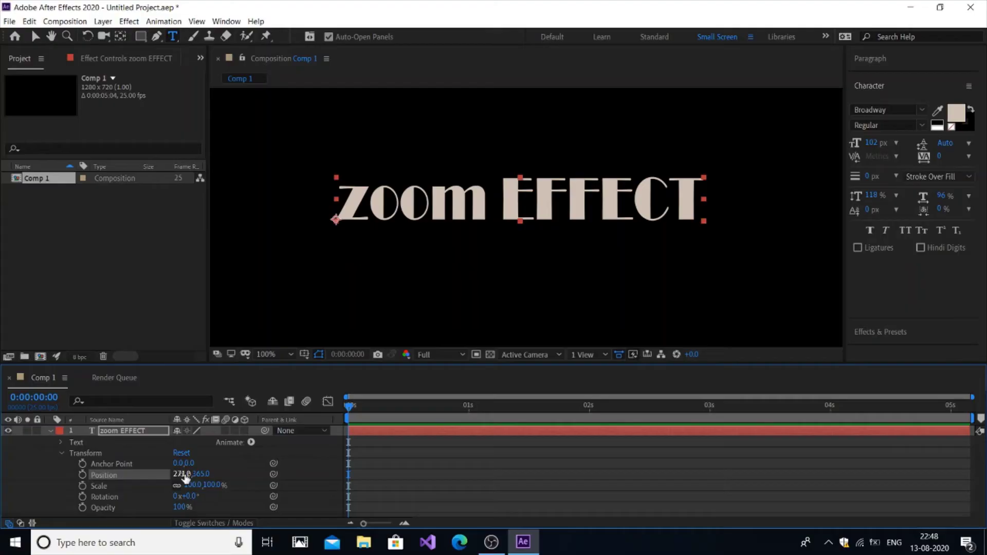
key("Return")
- Enable 3D on the text layer and scrub Position Z to about -481
left_click(51, 431)
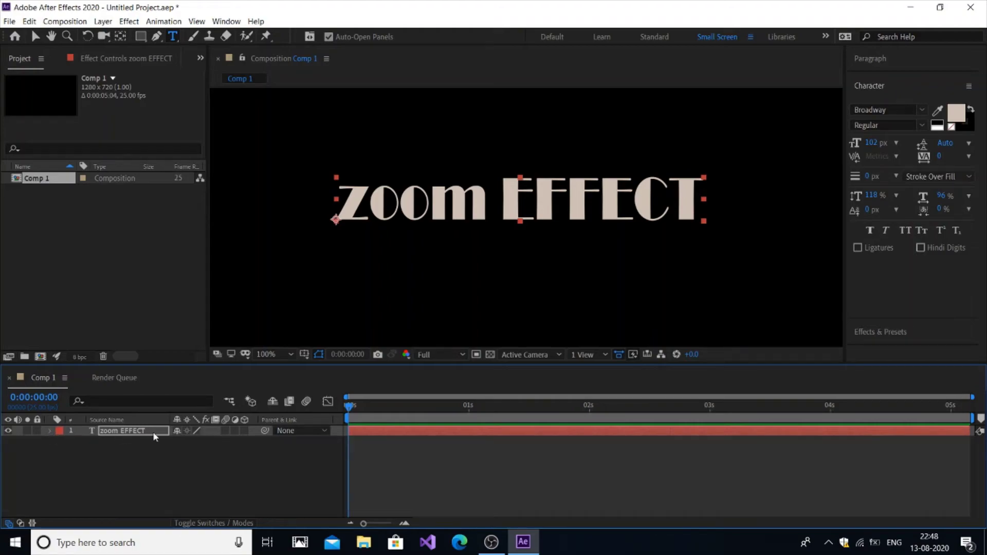
left_click(244, 431)
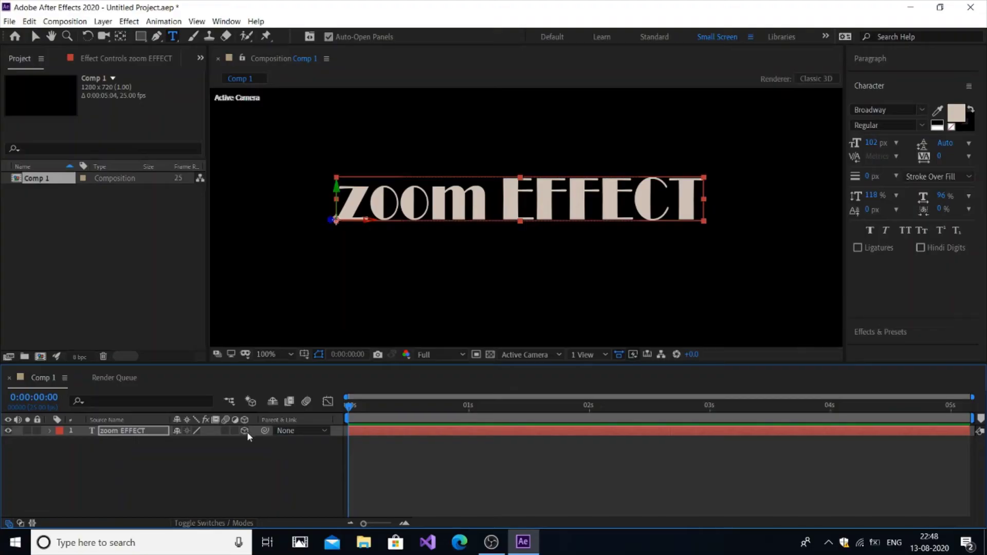
left_click(50, 431)
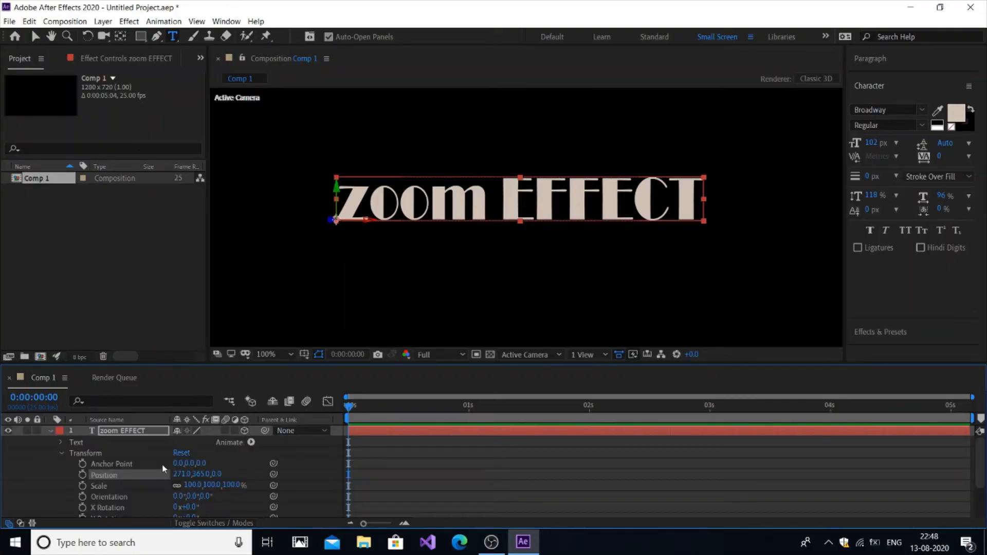
left_click_drag(211, 472, 270, 472)
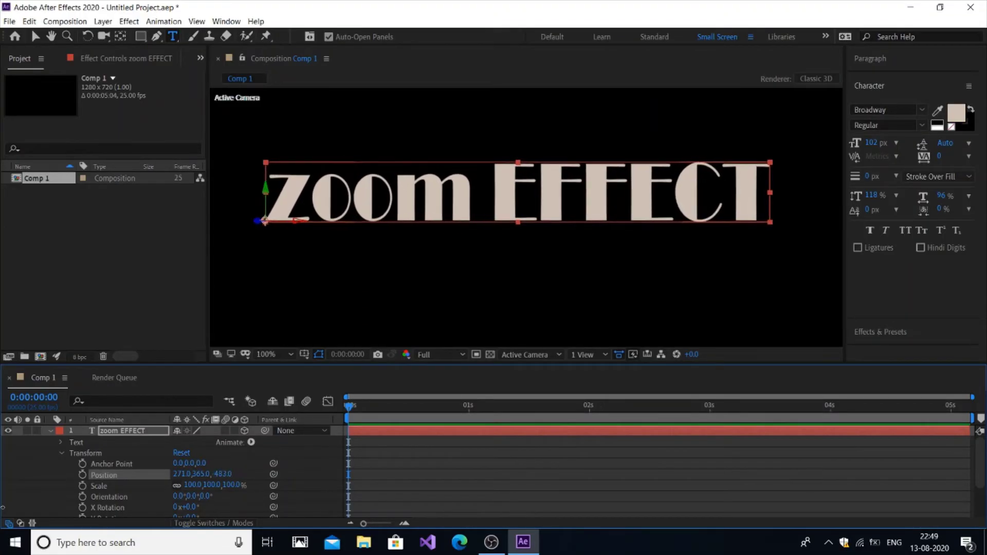
left_click_drag(270, 473, 317, 473)
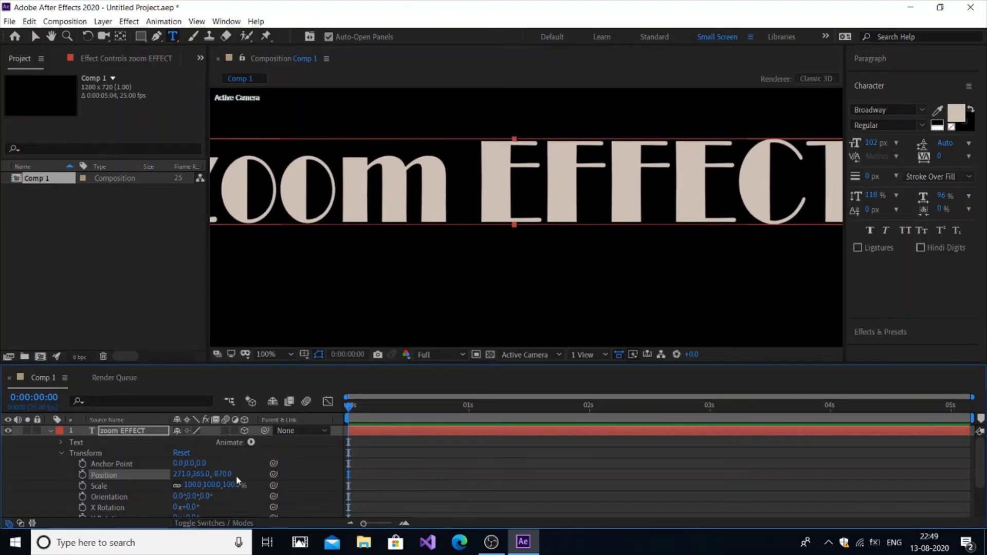
left_click_drag(157, 477, 463, 467)
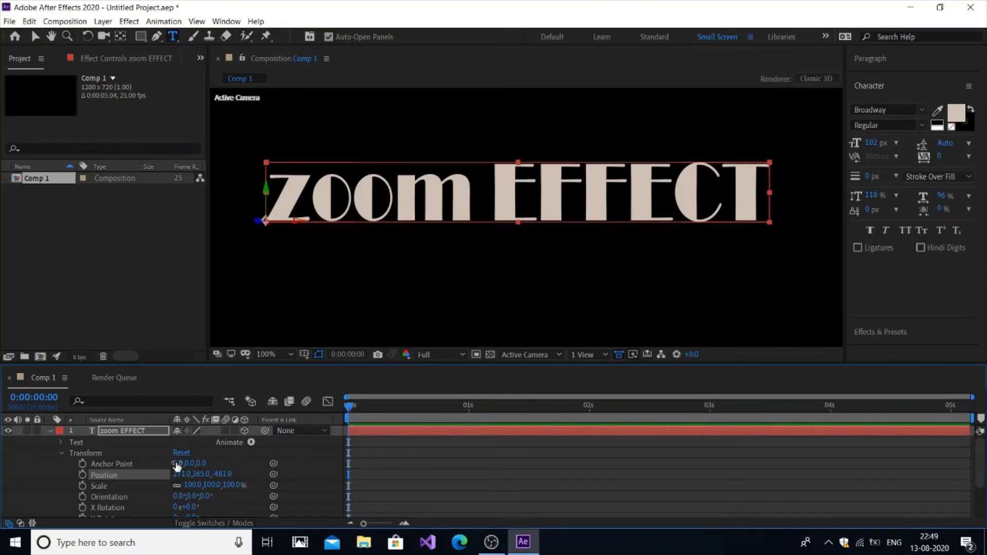
- Set Position Z to -170, move the playhead to 1:12, and end the work area there
left_click_drag(225, 476, 221, 474)
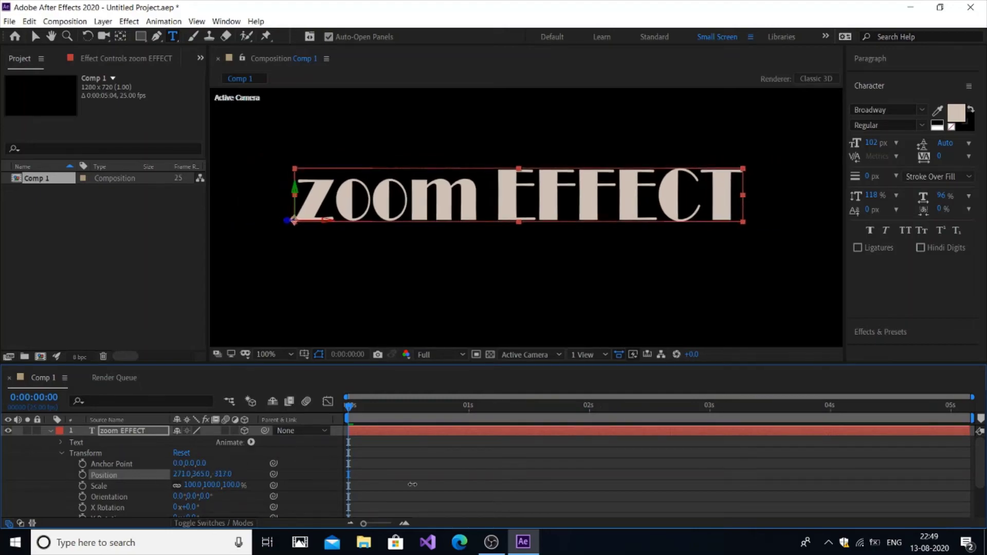
mouse_move(350, 406)
left_mouse_down()
mouse_move(589, 425)
mouse_move(523, 407)
left_mouse_up()
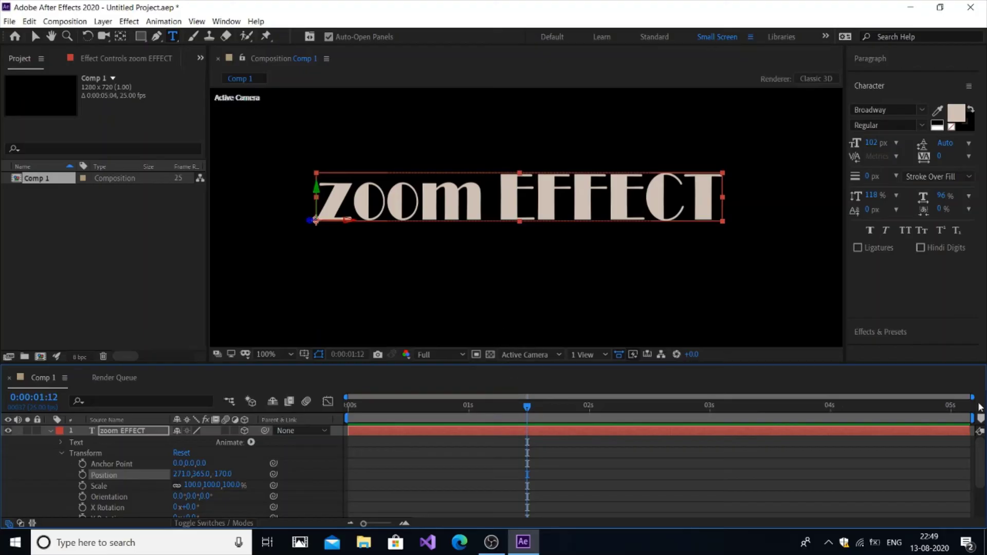
mouse_move(970, 417)
left_mouse_down()
mouse_move(526, 459)
mouse_move(540, 458)
left_mouse_up()
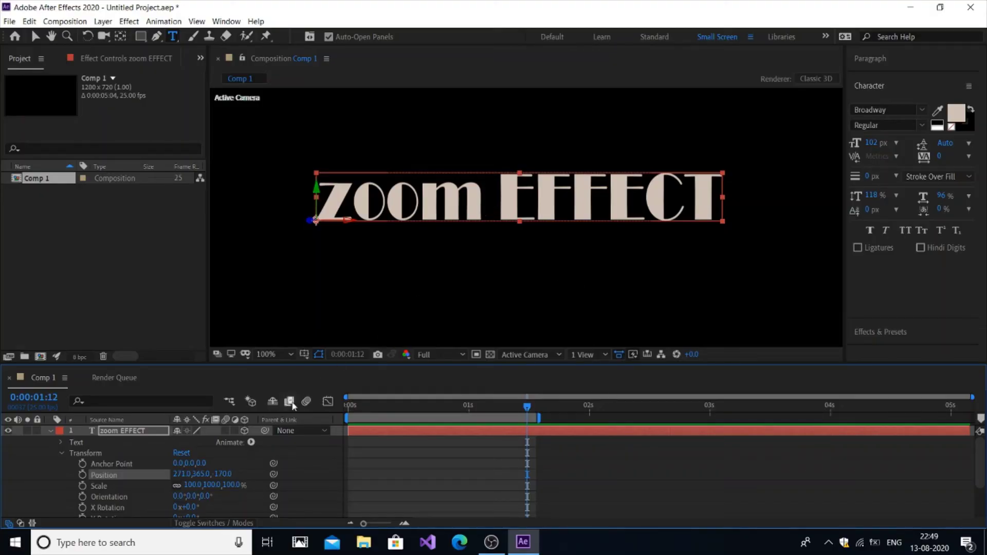
- Keyframe Position at 1:12, then set Z to -1790 at frame 0
left_click(83, 476)
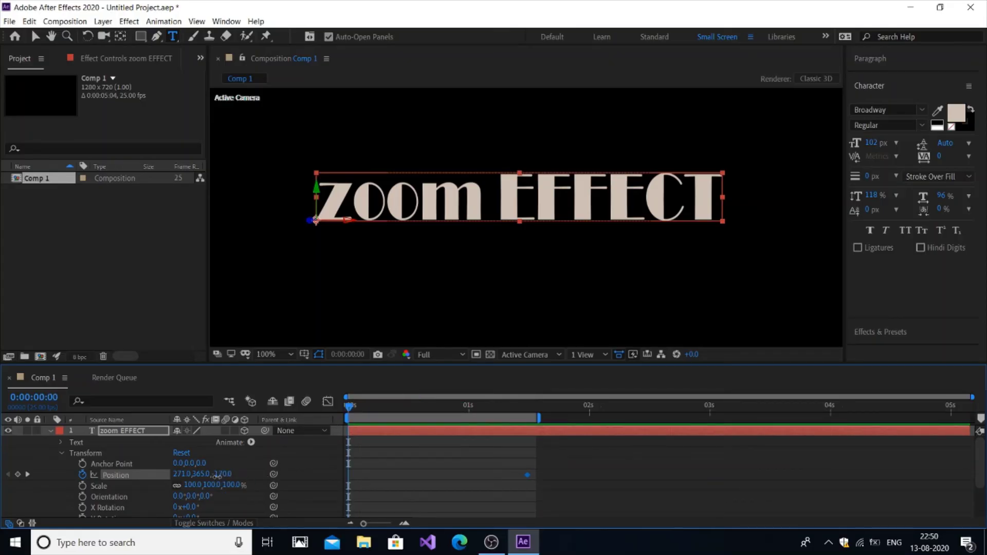
mouse_move(209, 477)
left_mouse_down()
mouse_move(223, 478)
mouse_move(193, 486)
mouse_move(166, 479)
mouse_move(163, 503)
left_mouse_up()
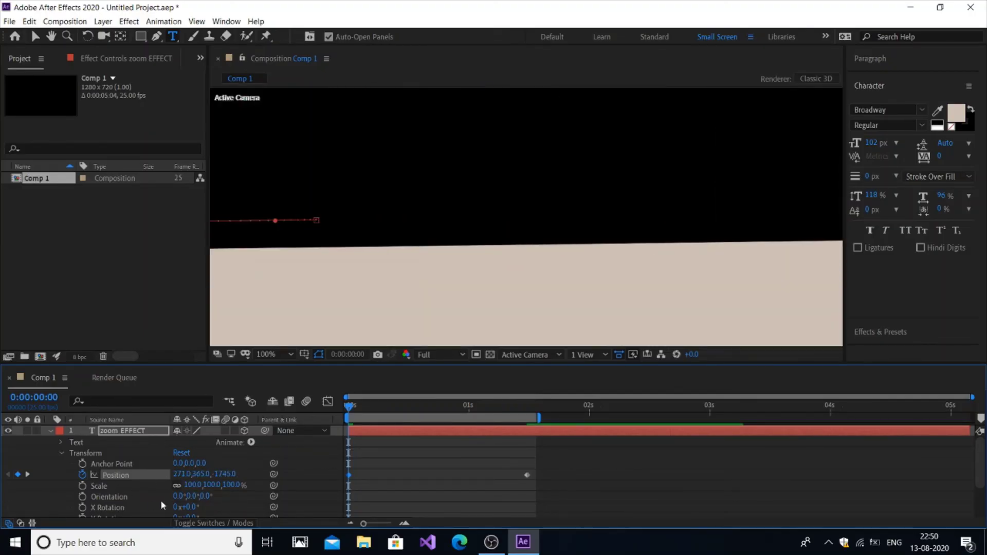
left_click_drag(231, 477, 208, 480)
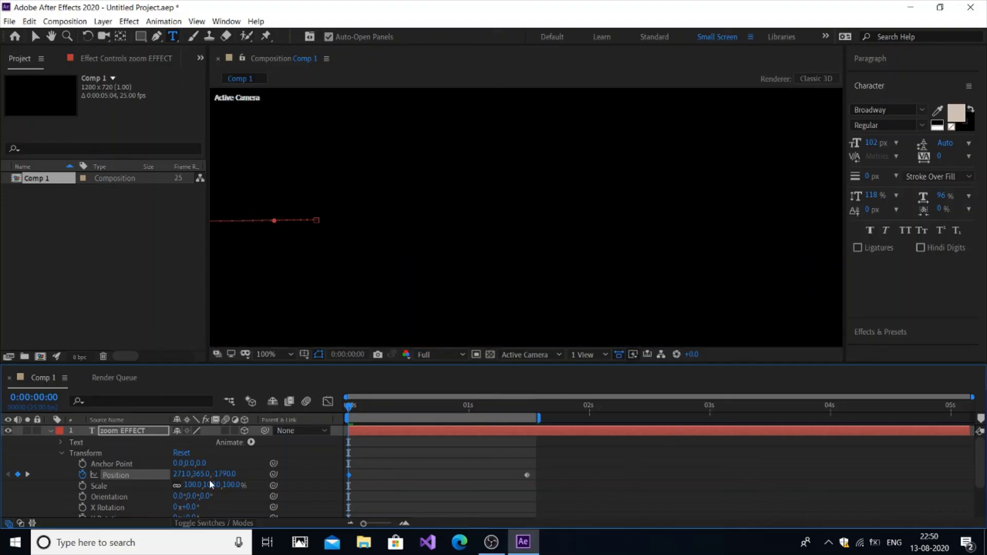